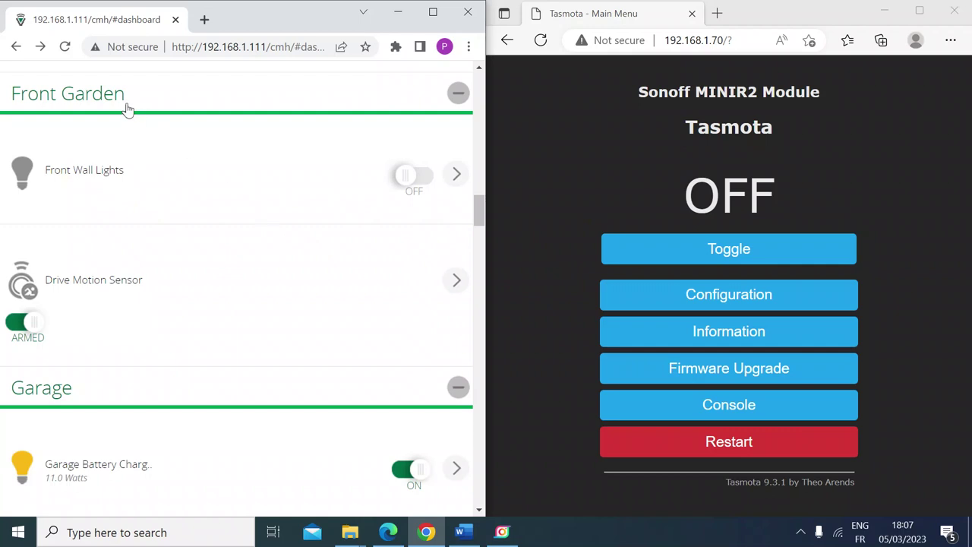
Switch Front Wall Lights on and off from Vera, then from Tasmota, and view the console log.
{"action": "left_click", "coordinate": [406, 176]}
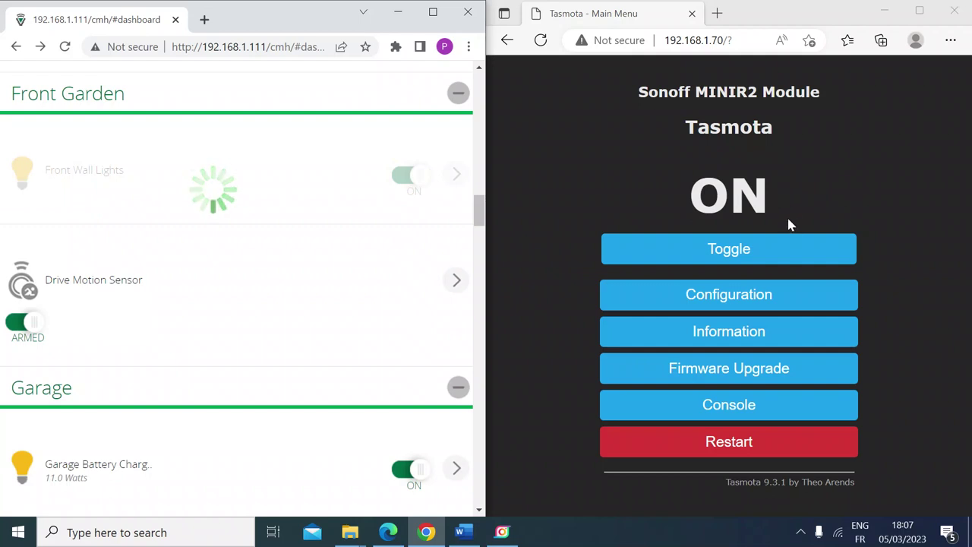
{"action": "left_click", "coordinate": [416, 183]}
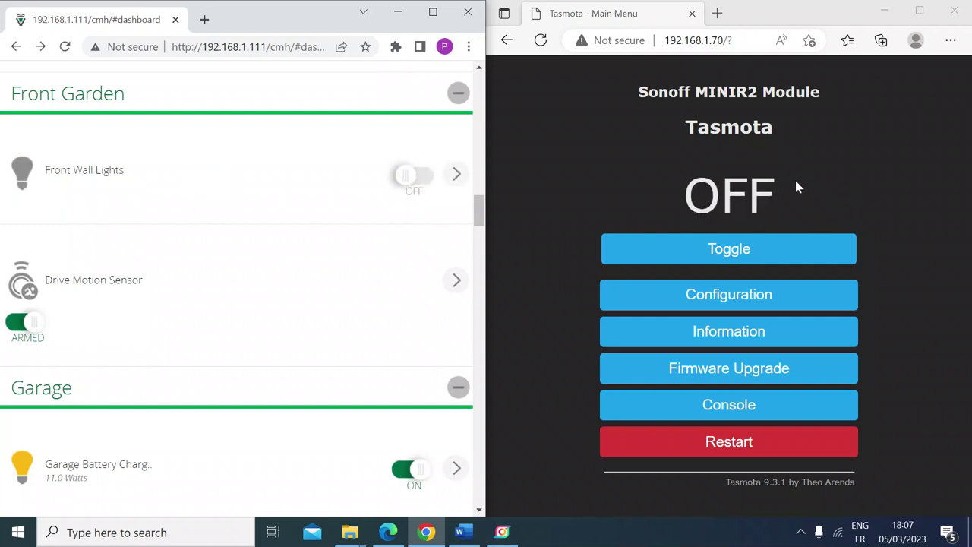
{"action": "left_click", "coordinate": [769, 256]}
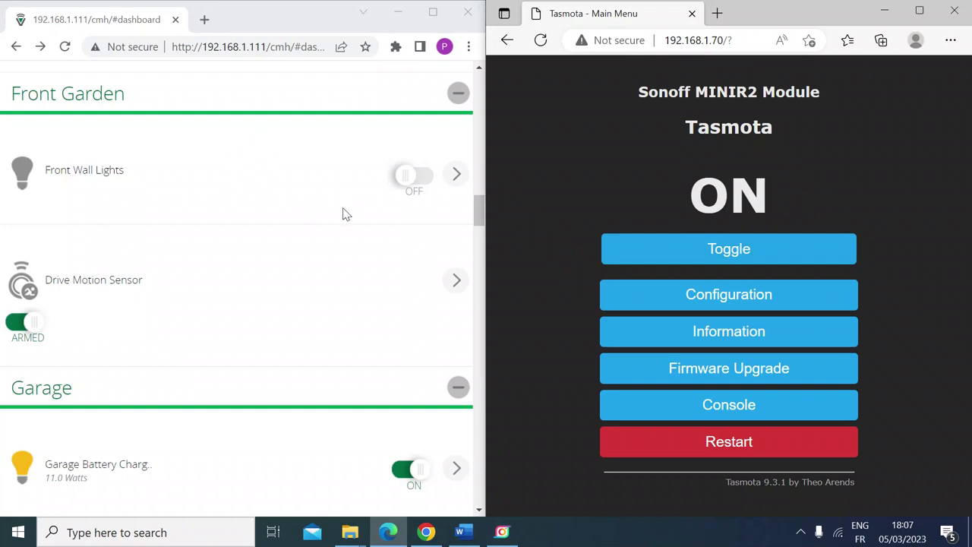
{"action": "left_click", "coordinate": [733, 258]}
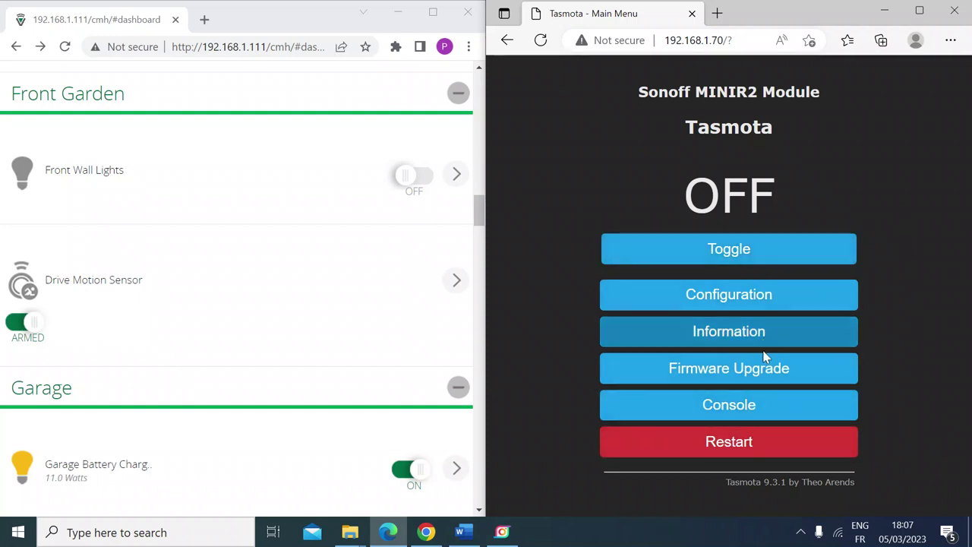
{"action": "left_click", "coordinate": [751, 410]}
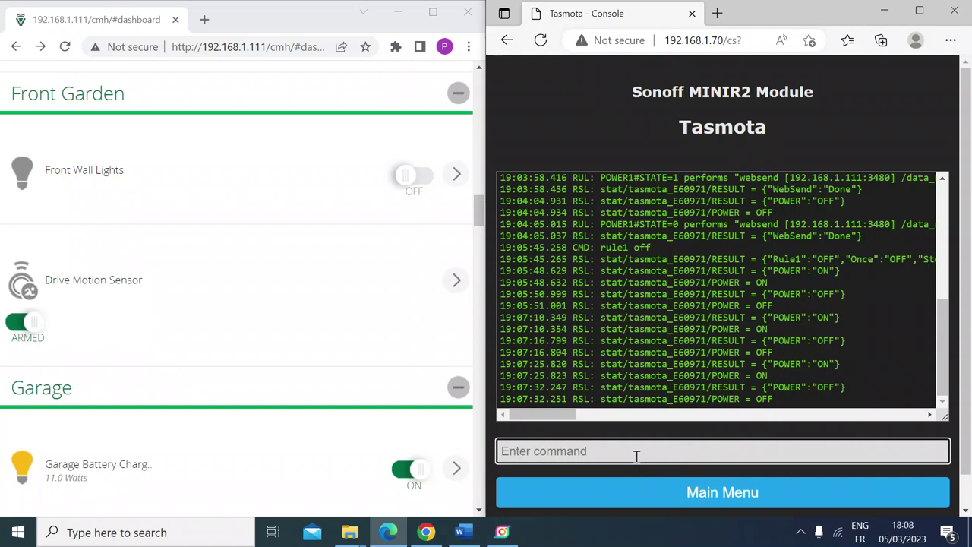
In the Sonoff Setup document, pick out the Value=1 and Value=0 settings in the rules.
{"action": "left_click", "coordinate": [461, 531]}
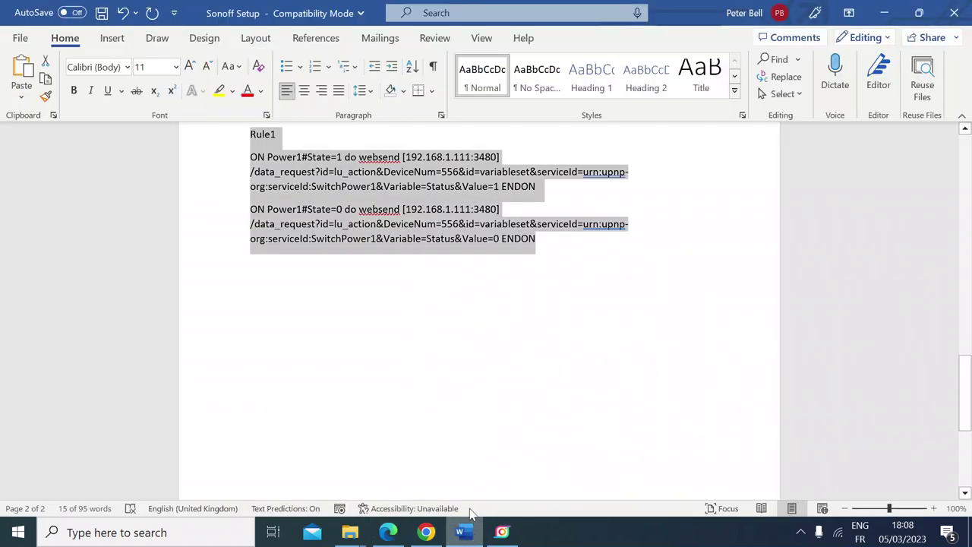
{"action": "left_click", "coordinate": [382, 193]}
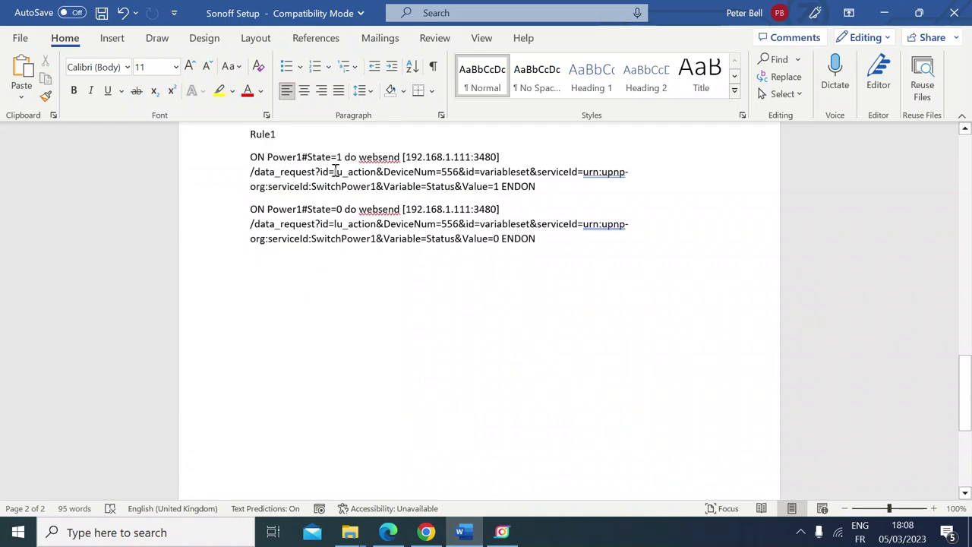
{"action": "left_click", "coordinate": [495, 185]}
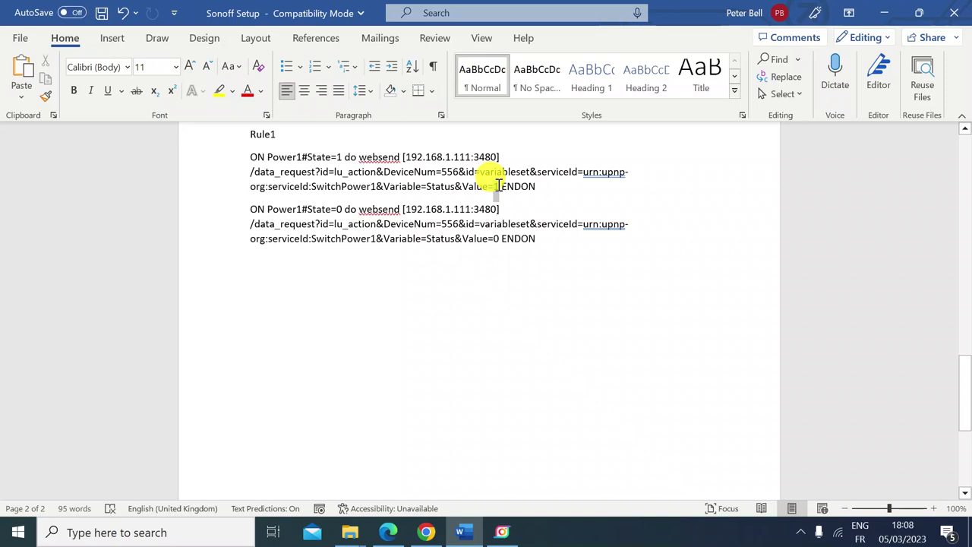
{"action": "double_click", "coordinate": [497, 186]}
{"action": "left_click", "coordinate": [480, 237]}
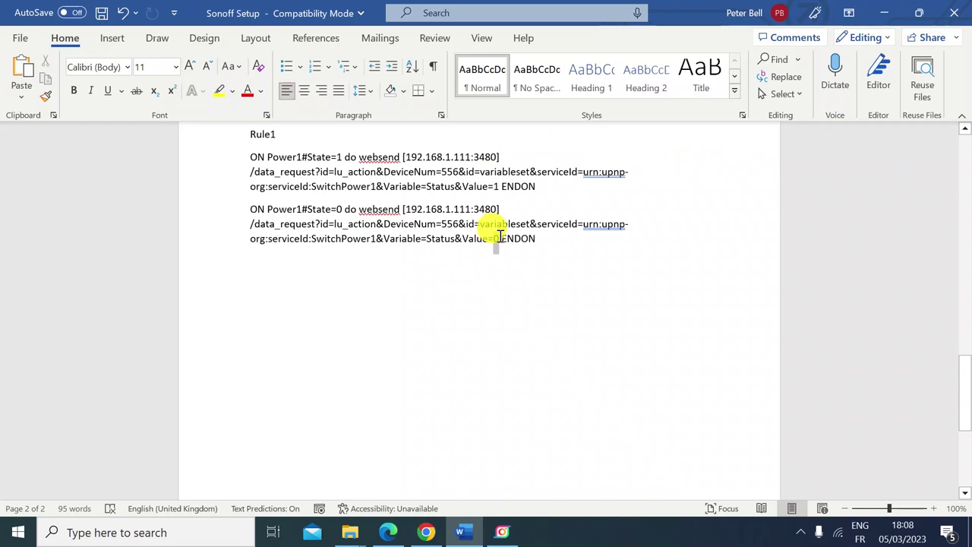
{"action": "double_click", "coordinate": [498, 238]}
{"action": "left_click", "coordinate": [475, 275]}
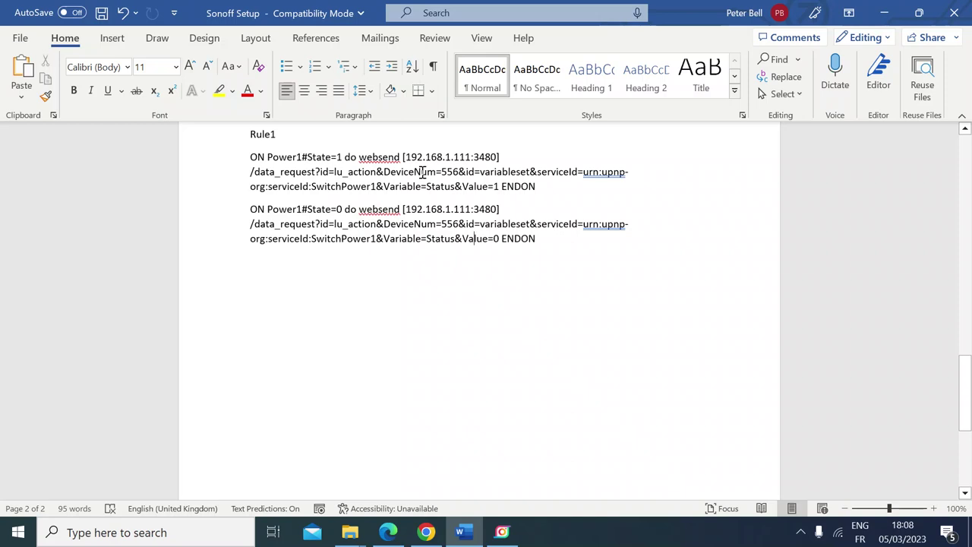
Highlight the Vera IP address, port 3480 and DeviceNum 556, then return to the Vera dashboard.
{"action": "left_click_drag", "start_coordinate": [402, 157], "coordinate": [471, 158]}
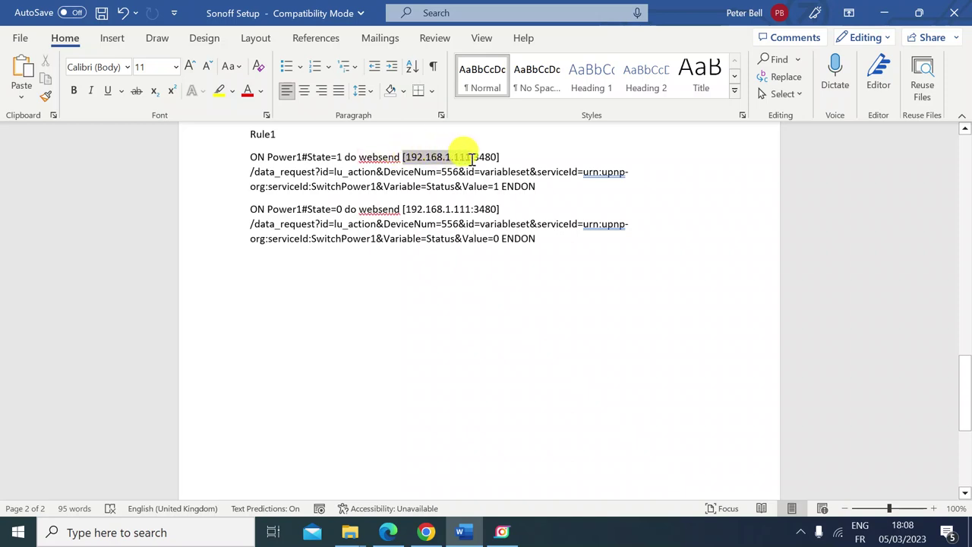
{"action": "left_click", "coordinate": [470, 158]}
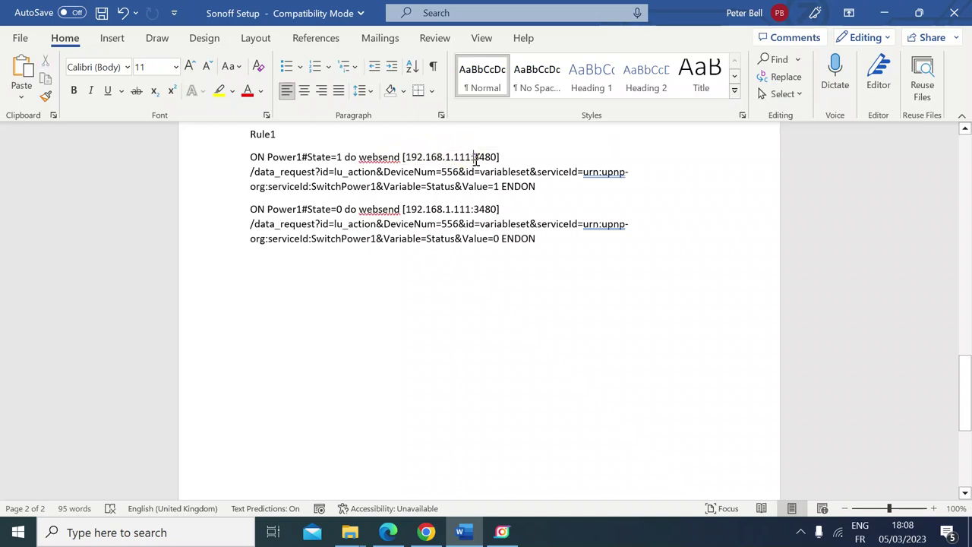
{"action": "double_click", "coordinate": [484, 157]}
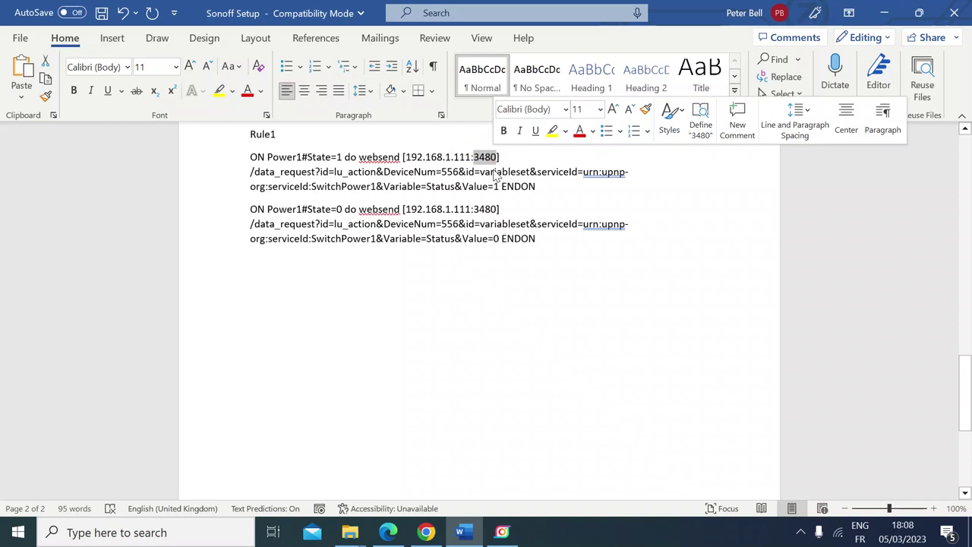
{"action": "left_click", "coordinate": [475, 312]}
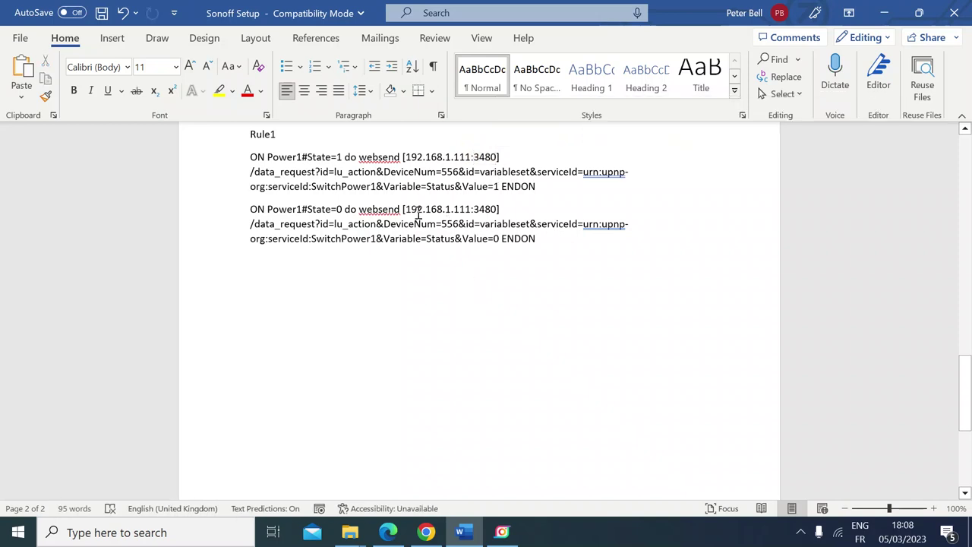
{"action": "left_click_drag", "start_coordinate": [439, 173], "coordinate": [459, 173]}
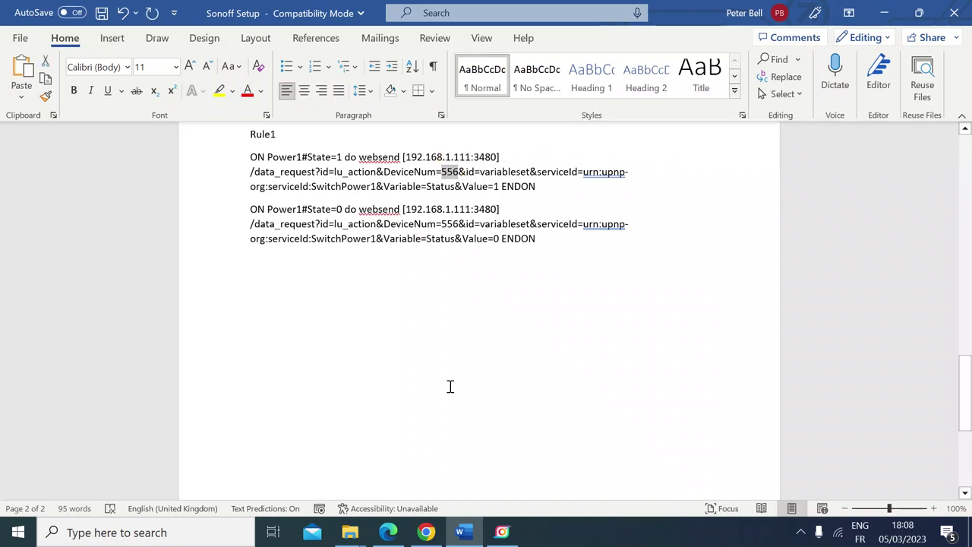
{"action": "left_click", "coordinate": [426, 531]}
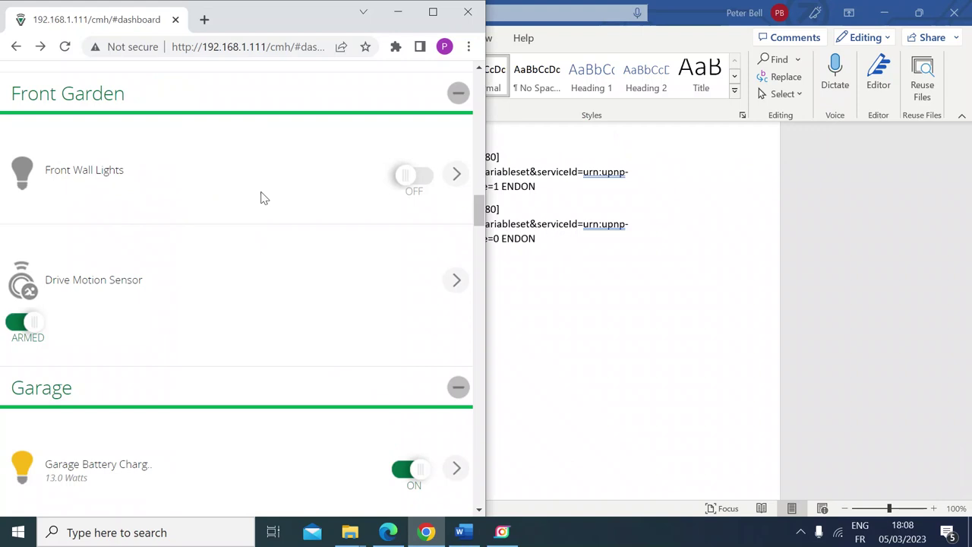
Check Front Wall Lights settings show device #556, back out to the dashboard, and return to Word.
{"action": "left_click", "coordinate": [458, 181]}
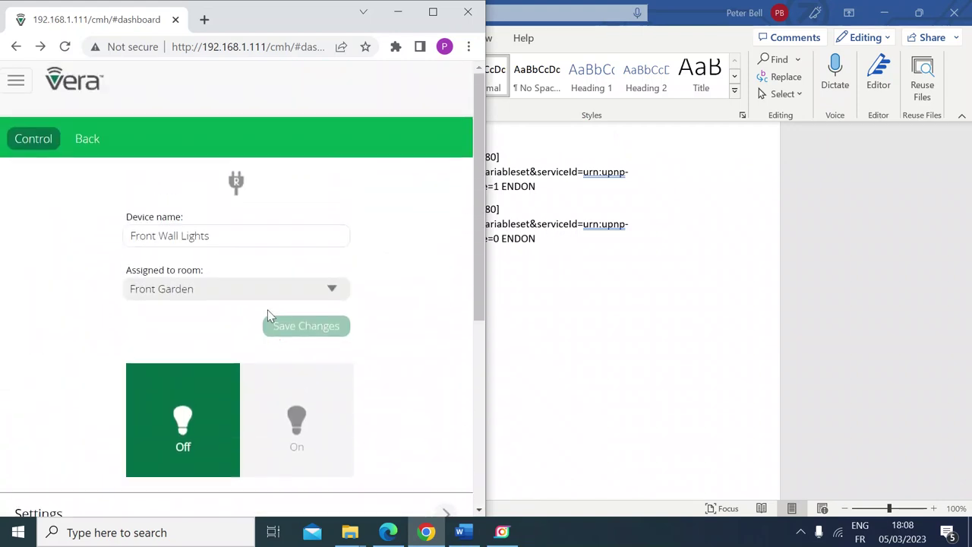
{"action": "scroll", "coordinate": [119, 449], "scroll_direction": "down", "scroll_amount": 2}
{"action": "left_click", "coordinate": [51, 410]}
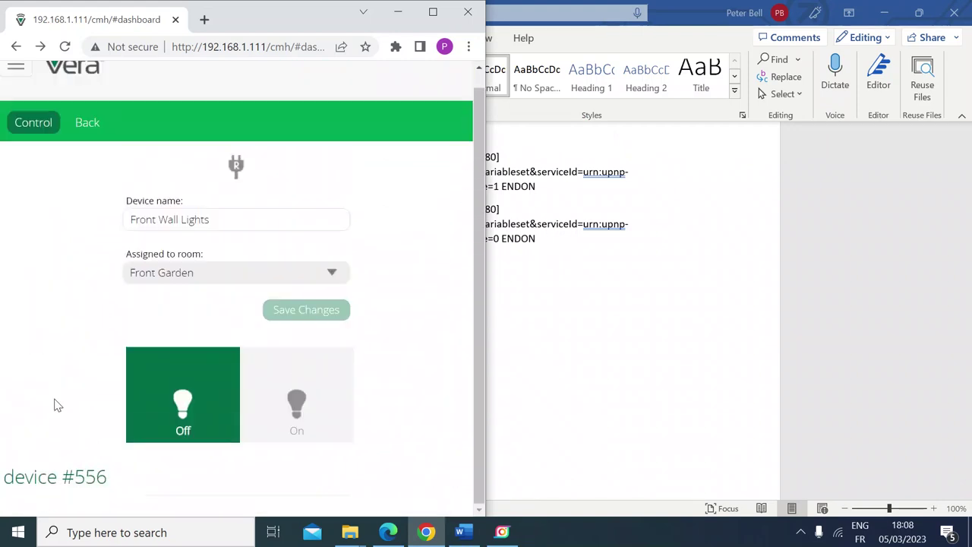
{"action": "left_click_drag", "start_coordinate": [108, 199], "coordinate": [6, 199]}
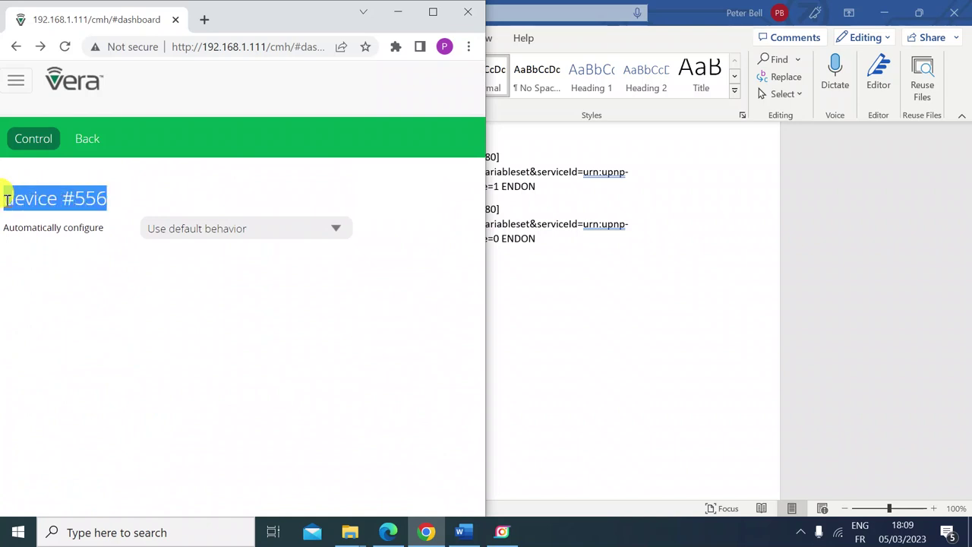
{"action": "left_click", "coordinate": [86, 140]}
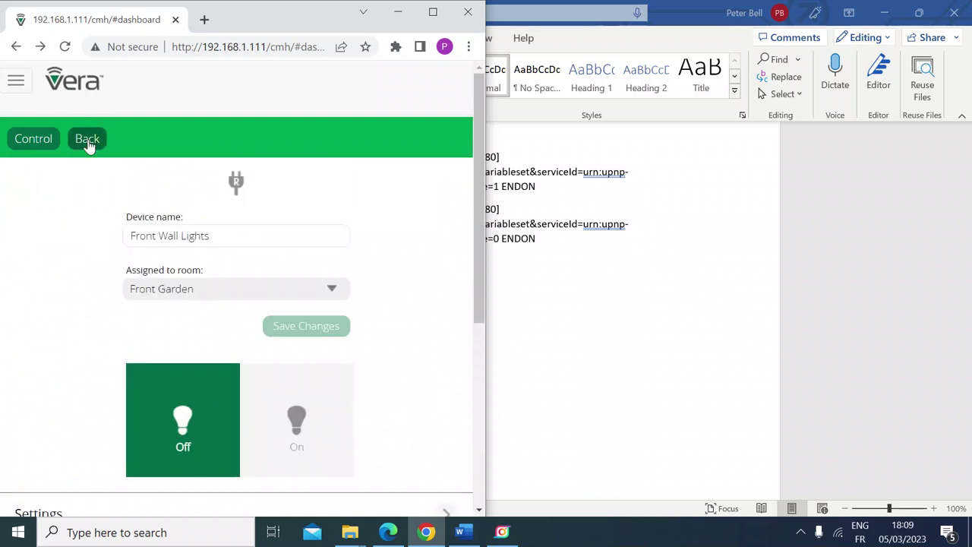
{"action": "left_click", "coordinate": [88, 143]}
{"action": "left_click", "coordinate": [645, 296]}
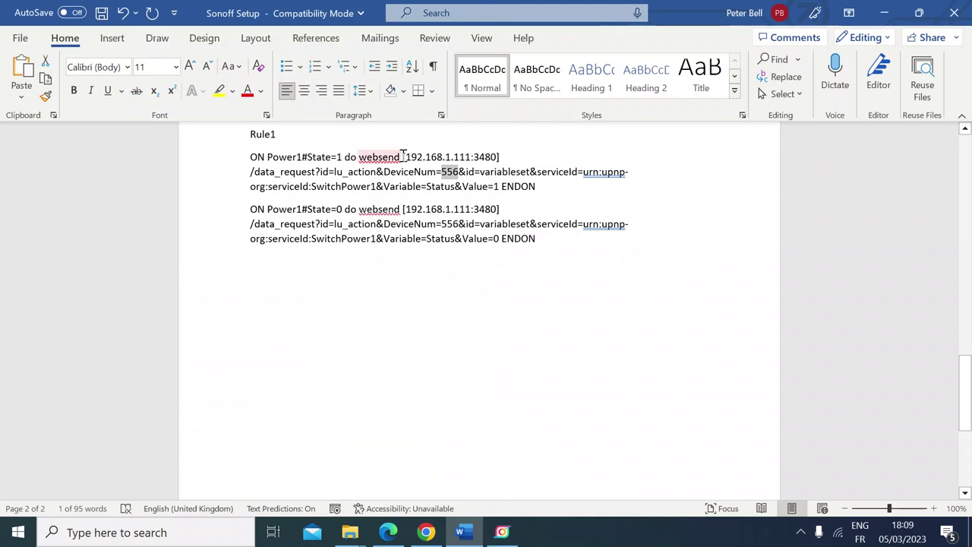
Confirm DeviceNum 556, then select and copy the full Rule1 text through ENDON.
{"action": "left_click_drag", "start_coordinate": [403, 157], "coordinate": [460, 172]}
{"action": "left_click", "coordinate": [412, 289]}
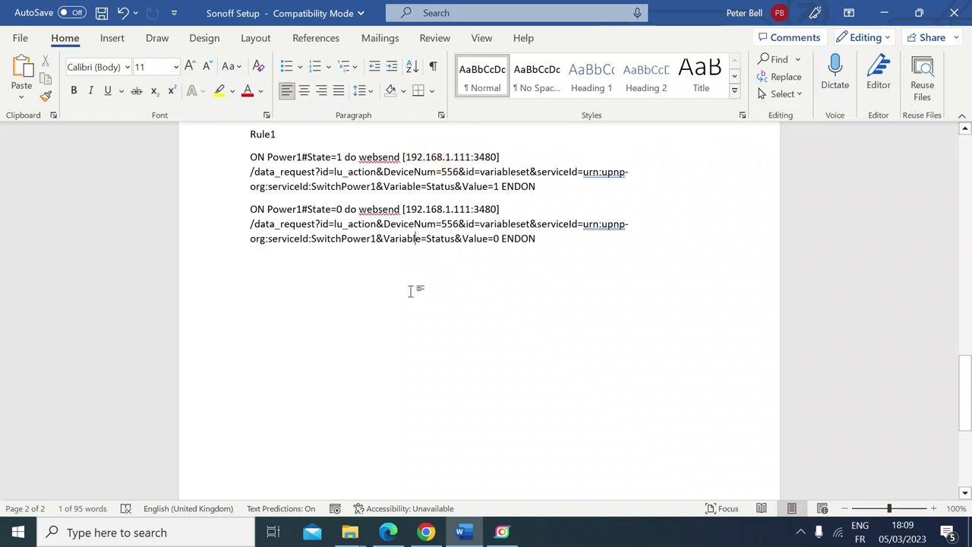
{"action": "left_click_drag", "start_coordinate": [250, 133], "coordinate": [538, 233]}
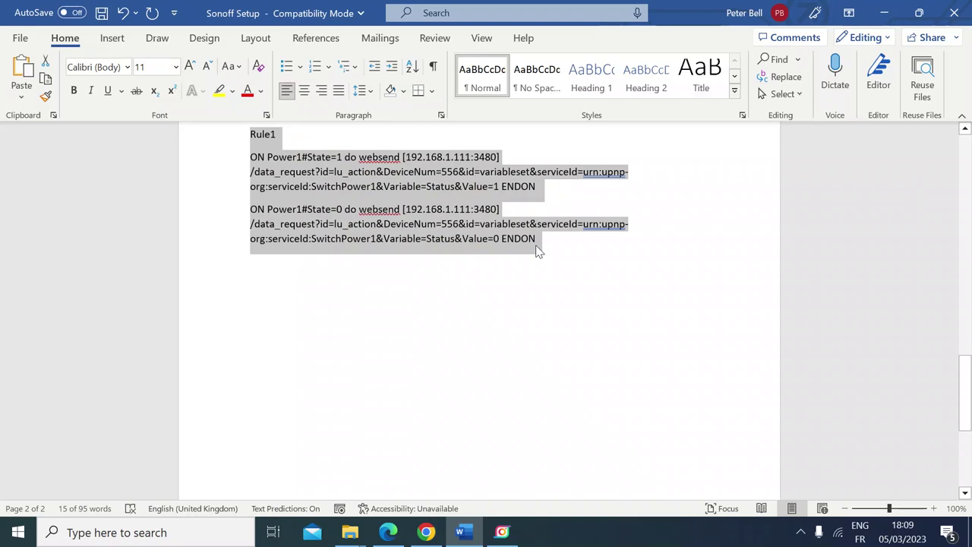
{"action": "left_click", "coordinate": [389, 532]}
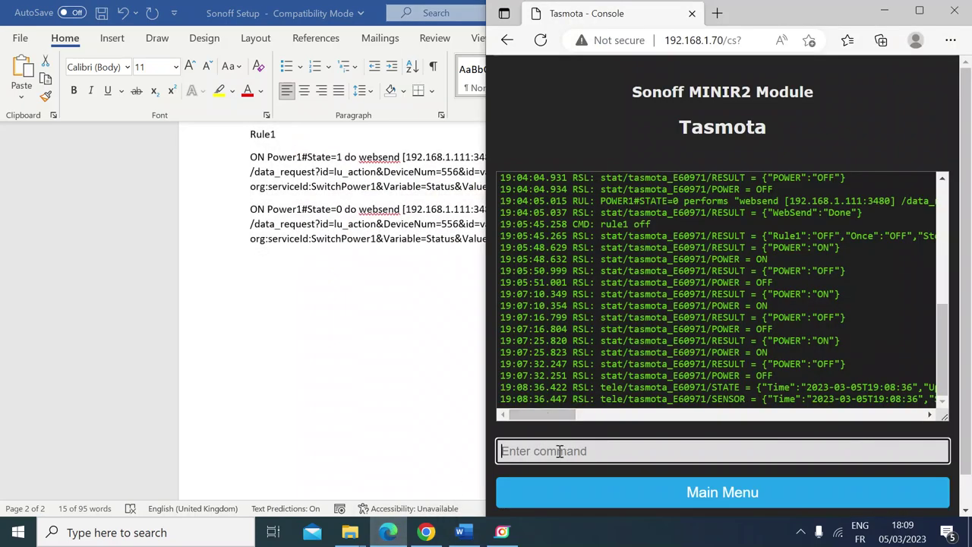
Paste the Rule1 websend rules into the Tasmota console and enable them with 'rule1 on'.
{"action": "left_click", "coordinate": [535, 453]}
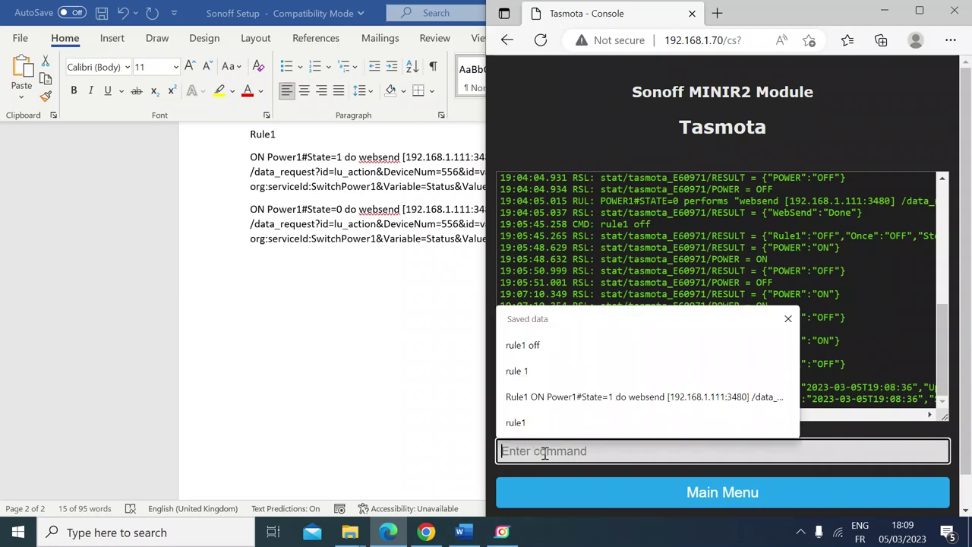
{"action": "key", "text": "ctrl+v"}
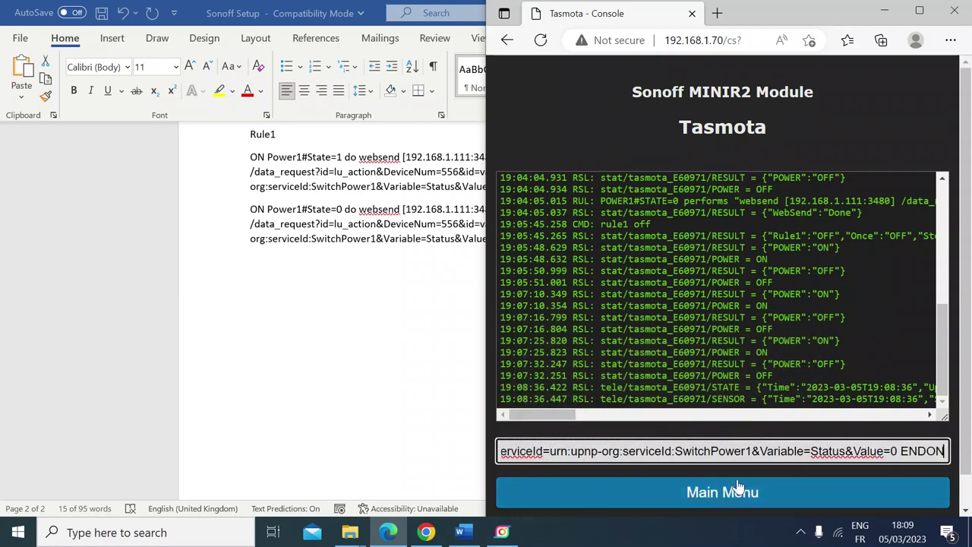
{"action": "key", "text": "Return"}
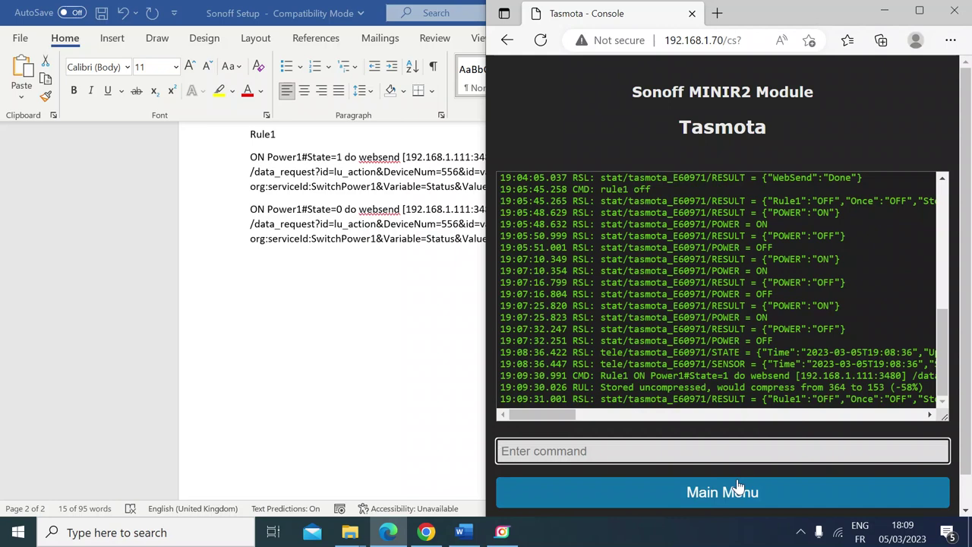
{"action": "type", "text": "ru"}
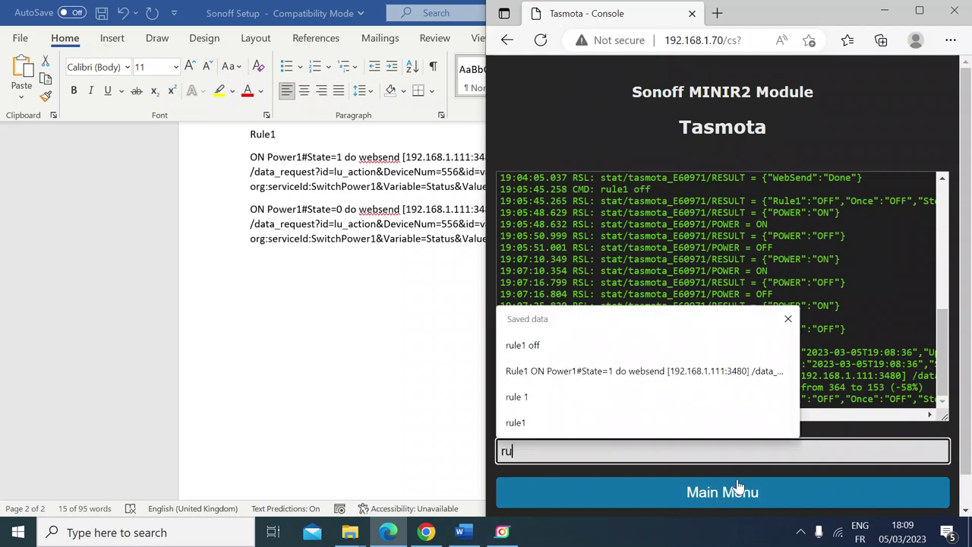
{"action": "type", "text": "le1"}
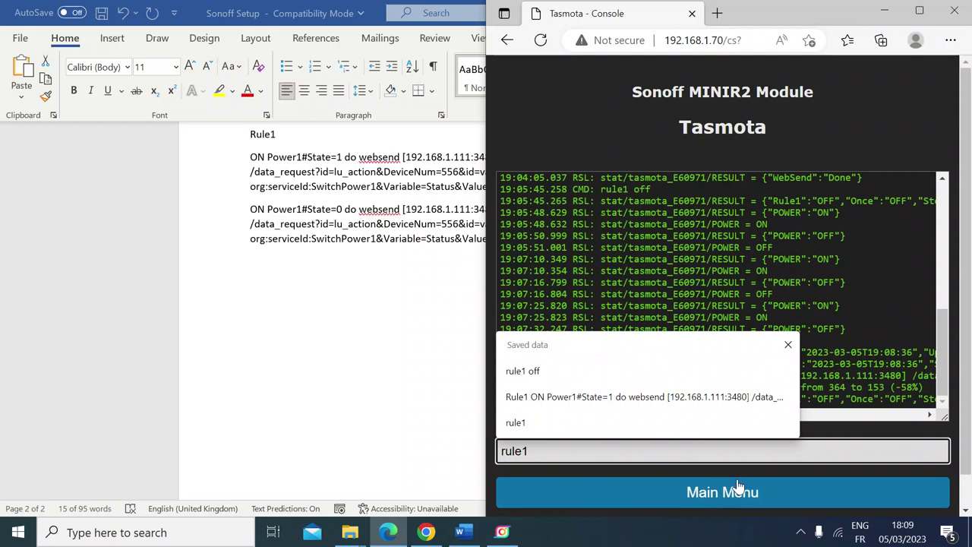
{"action": "type", "text": " on"}
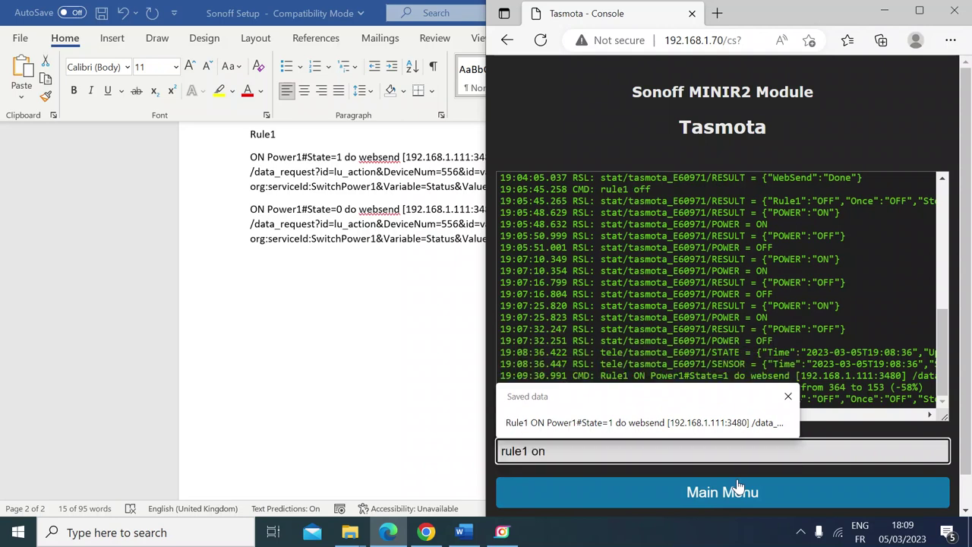
{"action": "key", "text": "Return"}
Restart the Sonoff device from the main menu, then bring the Vera dashboard alongside.
{"action": "left_click", "coordinate": [740, 491]}
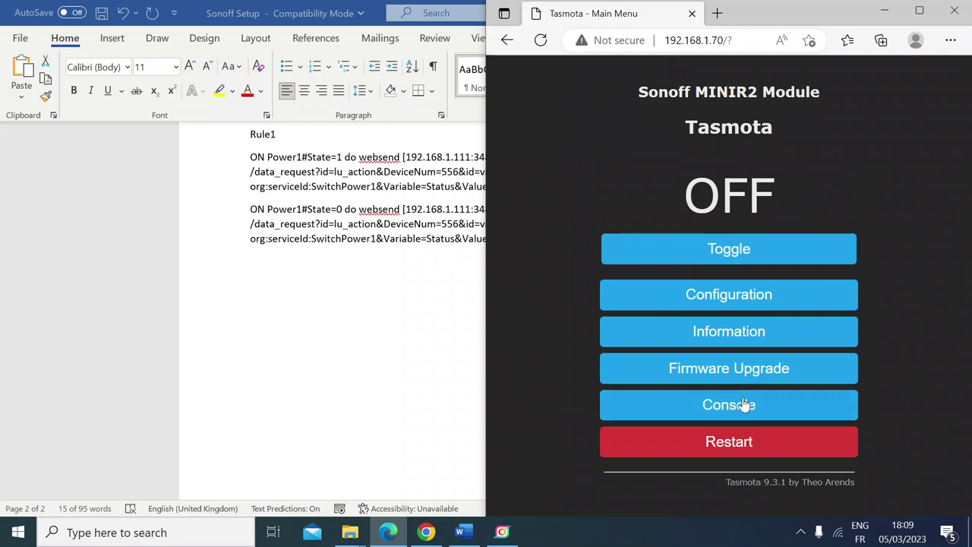
{"action": "left_click", "coordinate": [732, 441]}
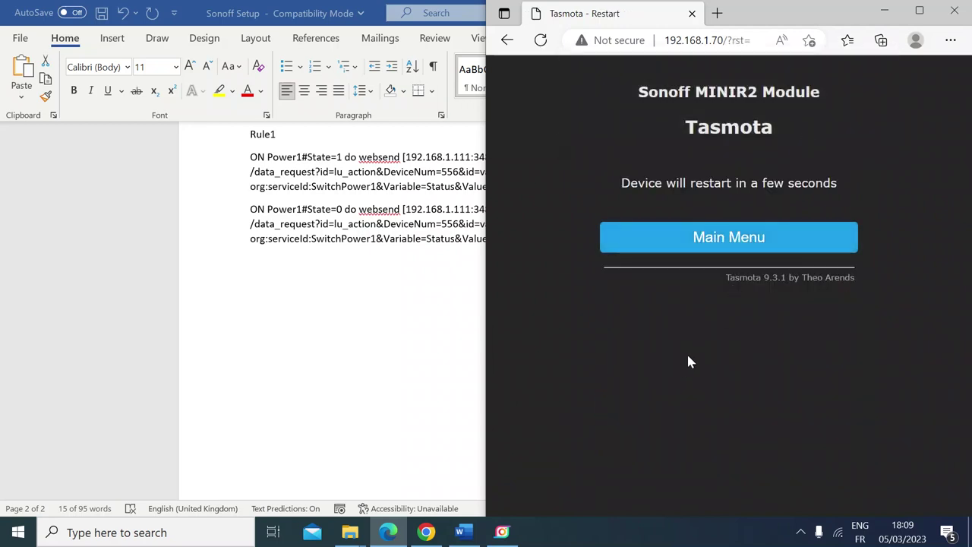
{"action": "left_click", "coordinate": [702, 235]}
{"action": "left_click", "coordinate": [426, 532]}
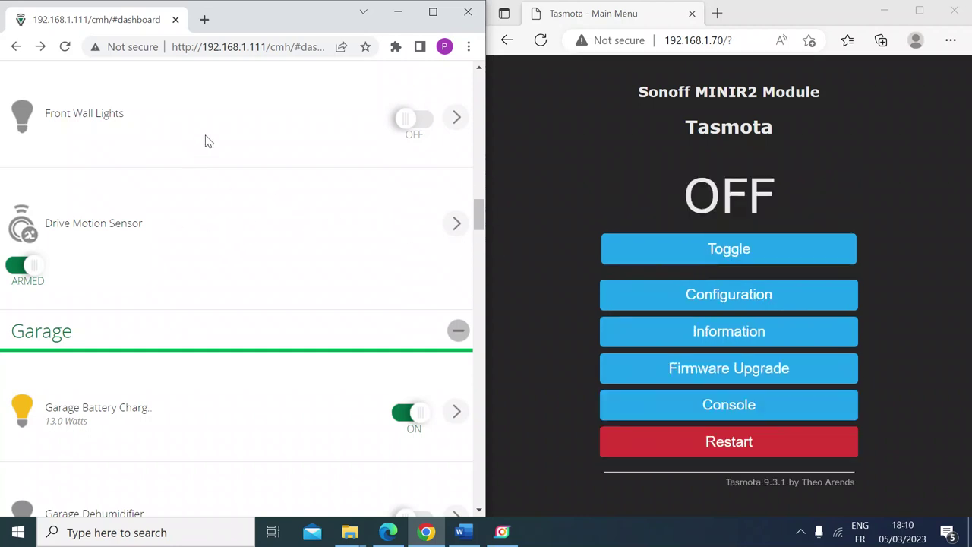
{"action": "left_click", "coordinate": [406, 122]}
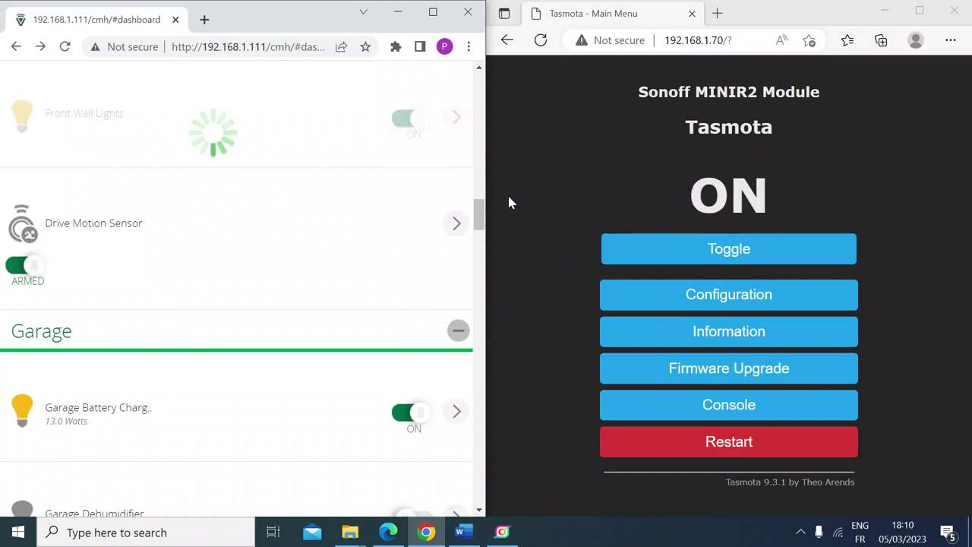
{"action": "left_click", "coordinate": [411, 120]}
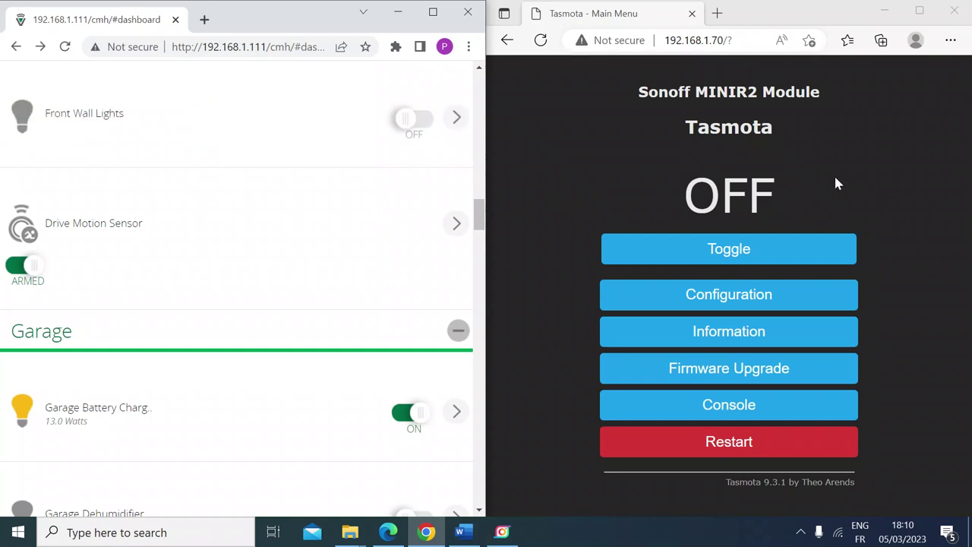
{"action": "left_click", "coordinate": [775, 249]}
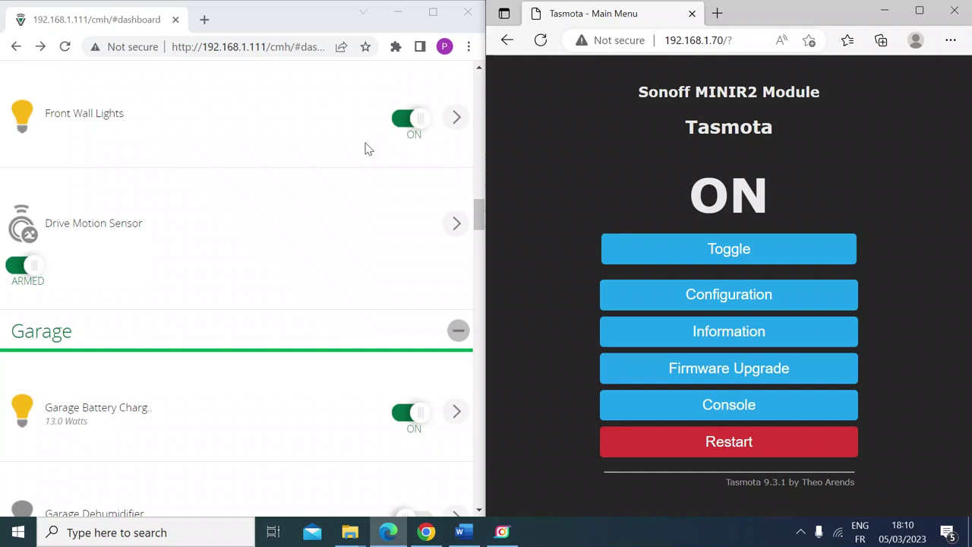
{"action": "left_click", "coordinate": [696, 256]}
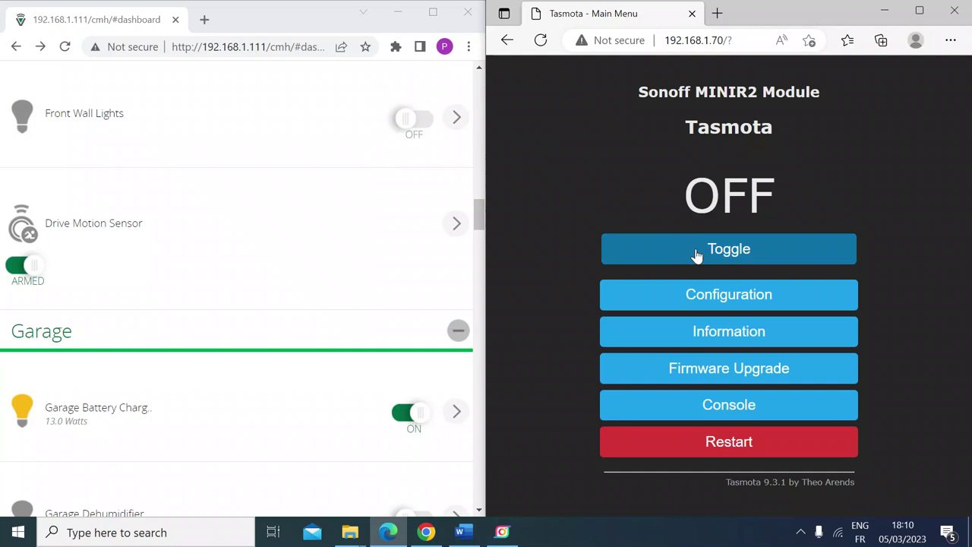